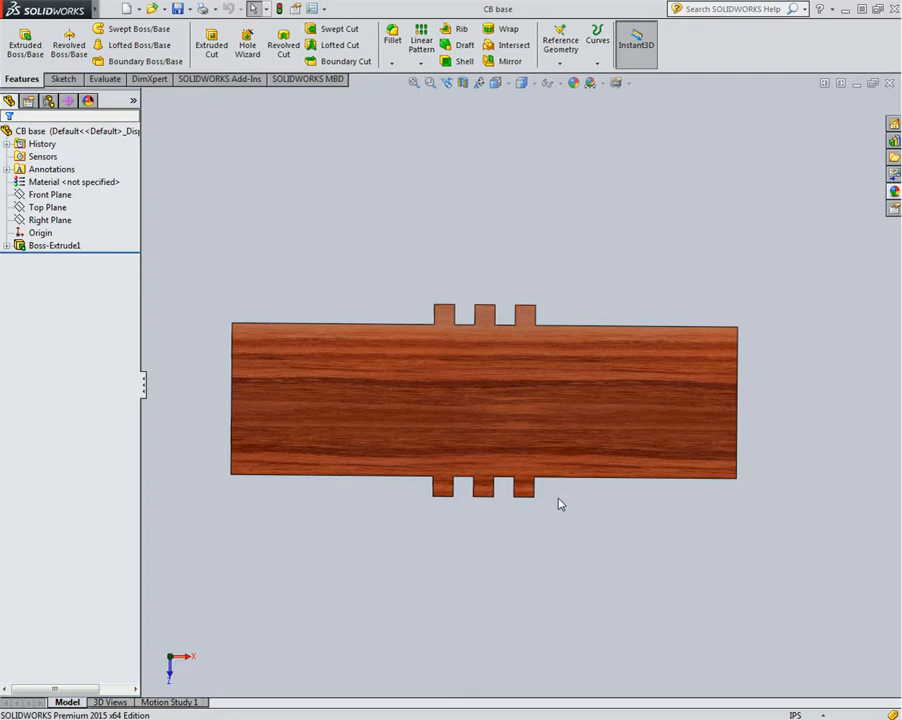
# - Examine both broad faces of the wooden base with its finger tabs at different magnifications
pyautogui.scroll(2, 594, 517)
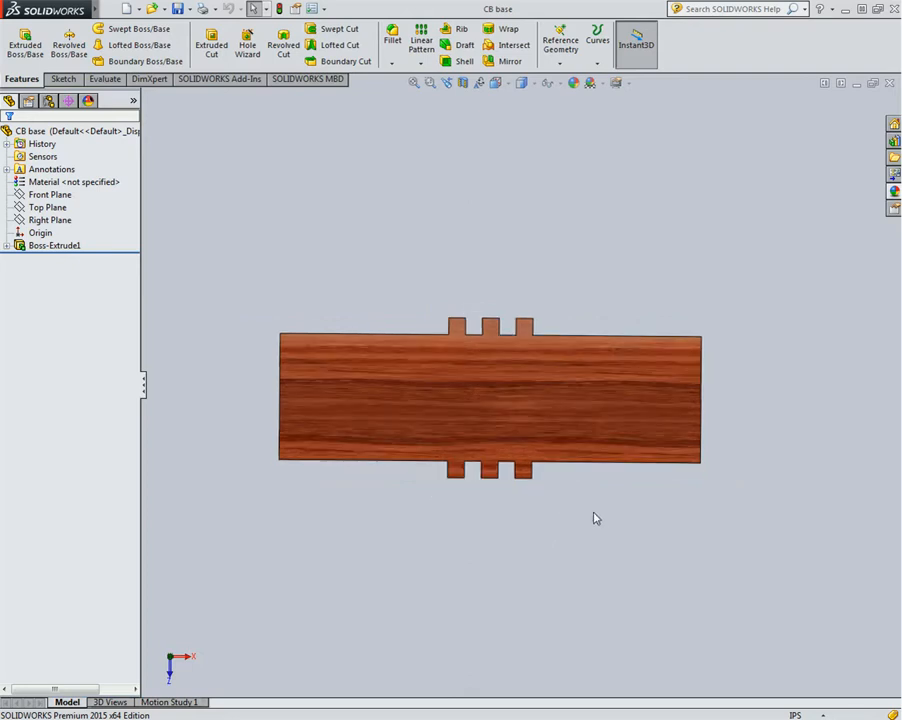
pyautogui.scroll(-1, 592, 518)
pyautogui.scroll(-1, 590, 517)
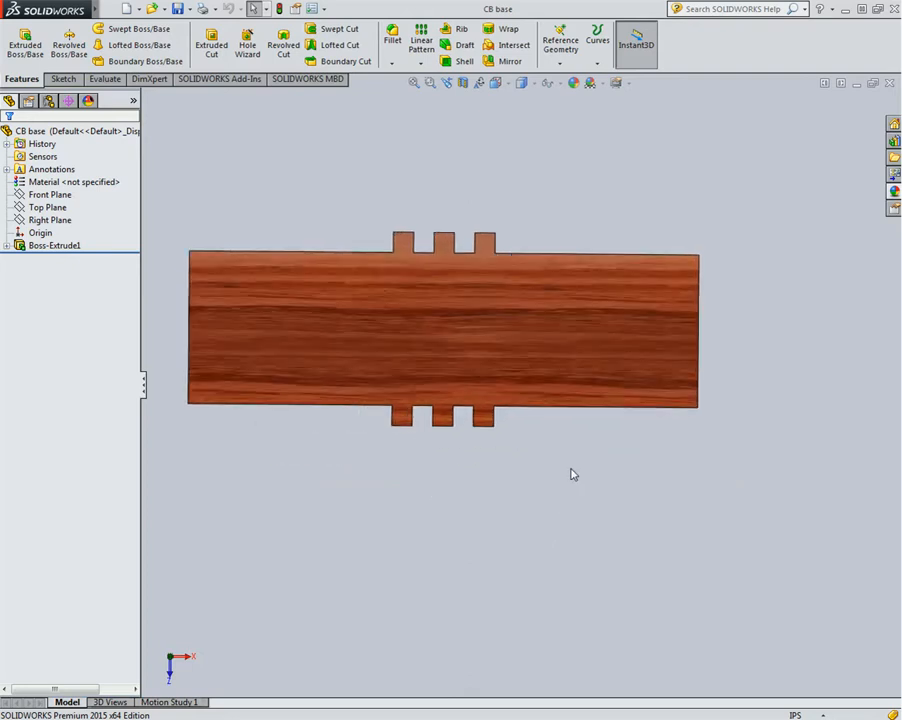
pyautogui.scroll(2, 439, 320)
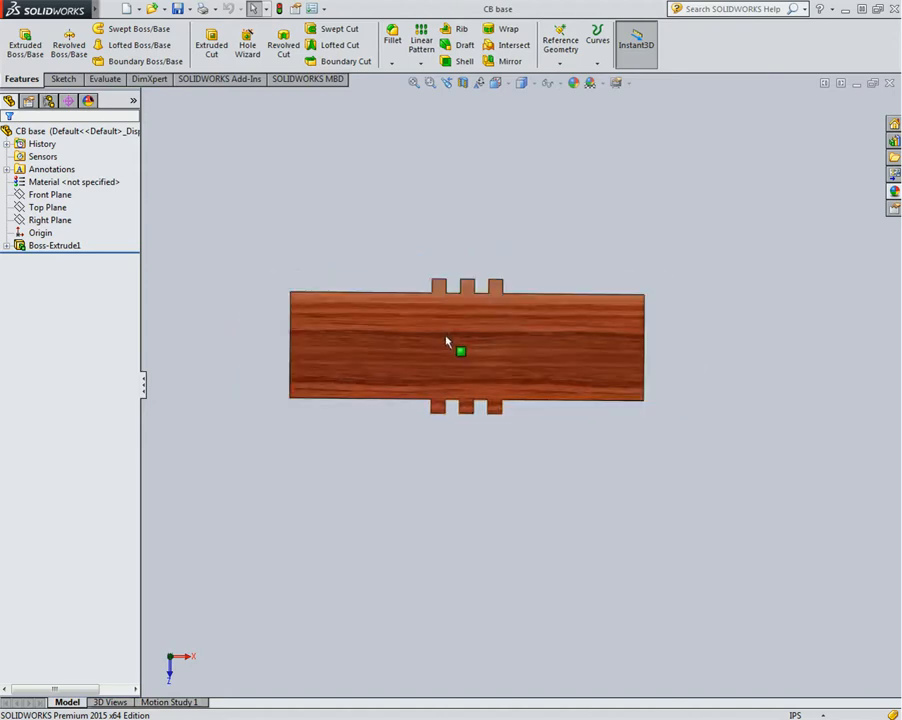
pyautogui.scroll(-1, 452, 341)
pyautogui.scroll(-1, 458, 339)
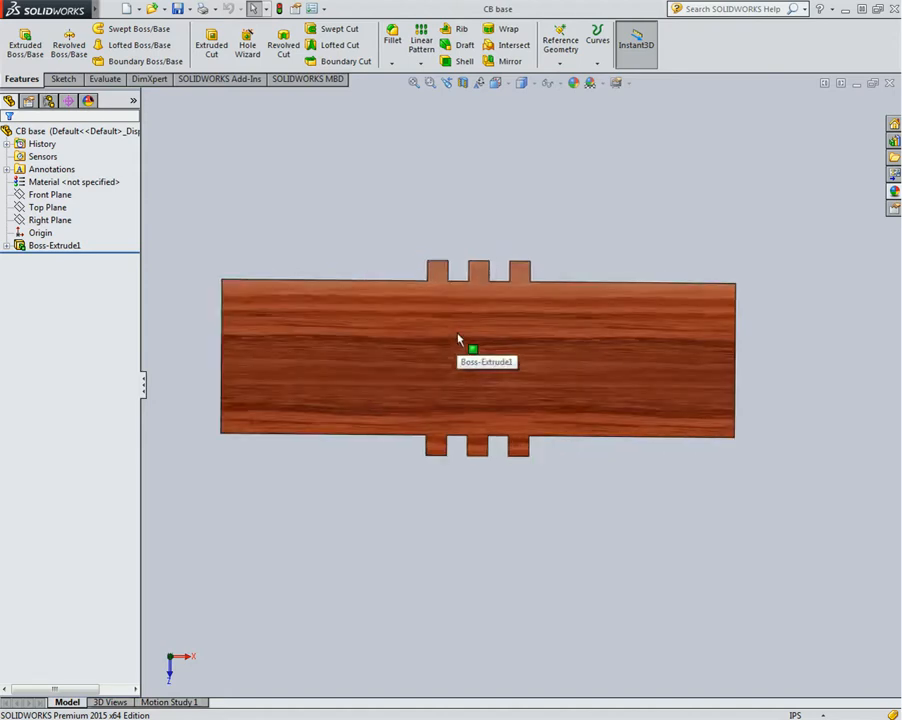
pyautogui.moveTo(458, 340); pyautogui.dragTo(747, 325, button='middle')
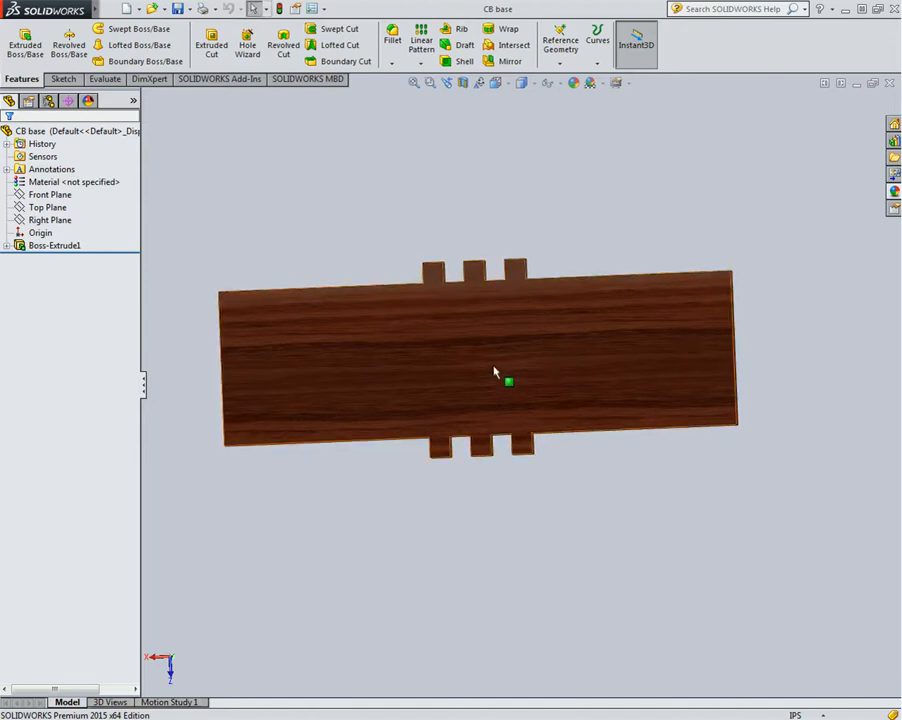
pyautogui.keyDown('ctrl'); pyautogui.moveTo(494, 370); pyautogui.dragTo(544, 364, button='middle'); pyautogui.keyUp('ctrl')
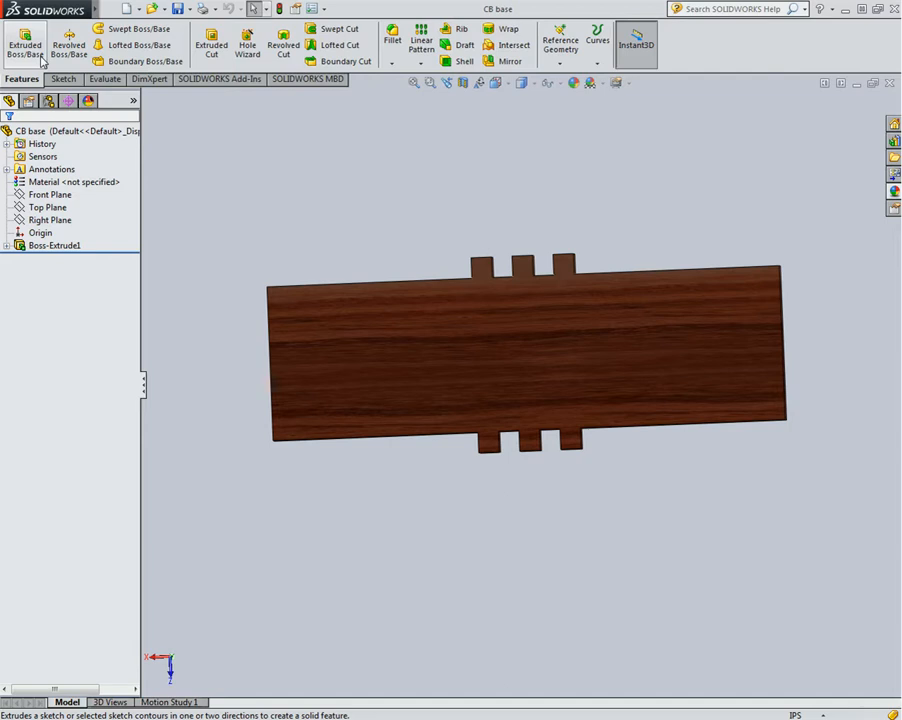
# - Fit the whole base in view, magnify the upper three tabs with Zoom to Area, and restore the previous view
pyautogui.click(414, 90)
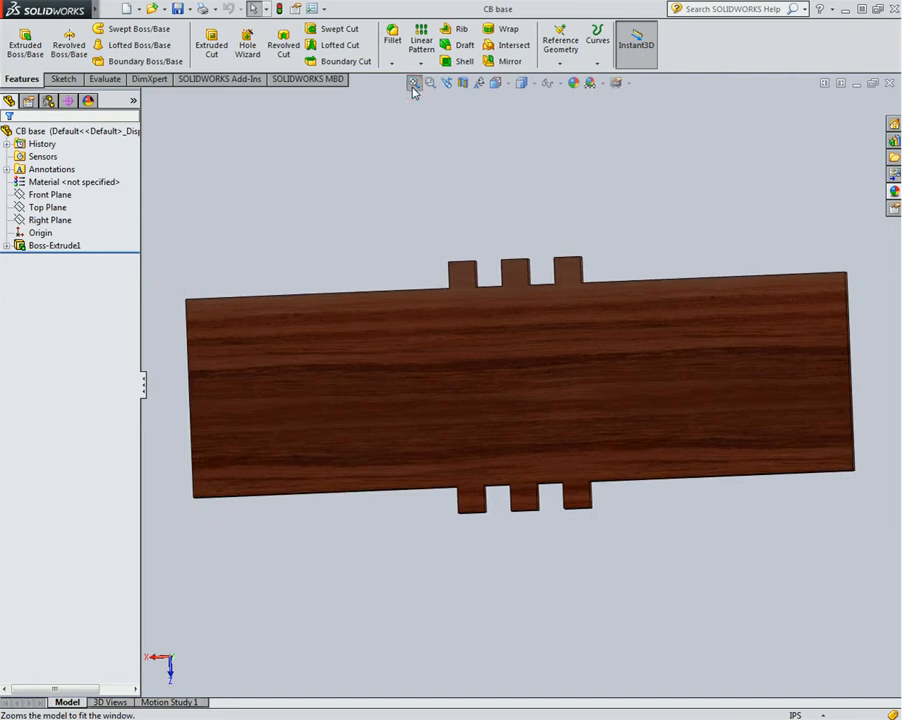
pyautogui.click(430, 84)
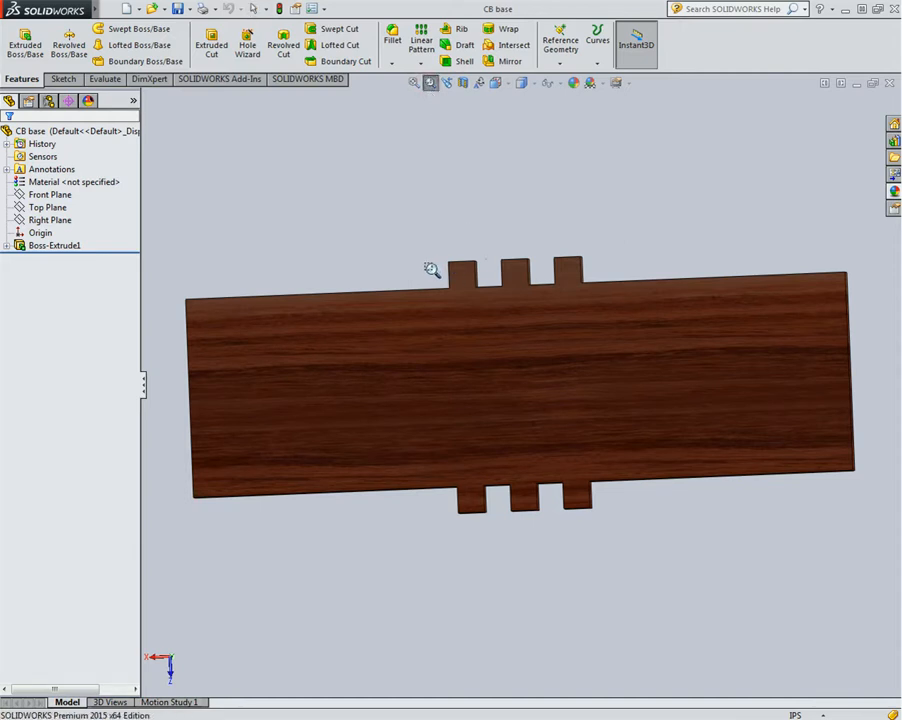
pyautogui.moveTo(424, 252); pyautogui.dragTo(633, 307)
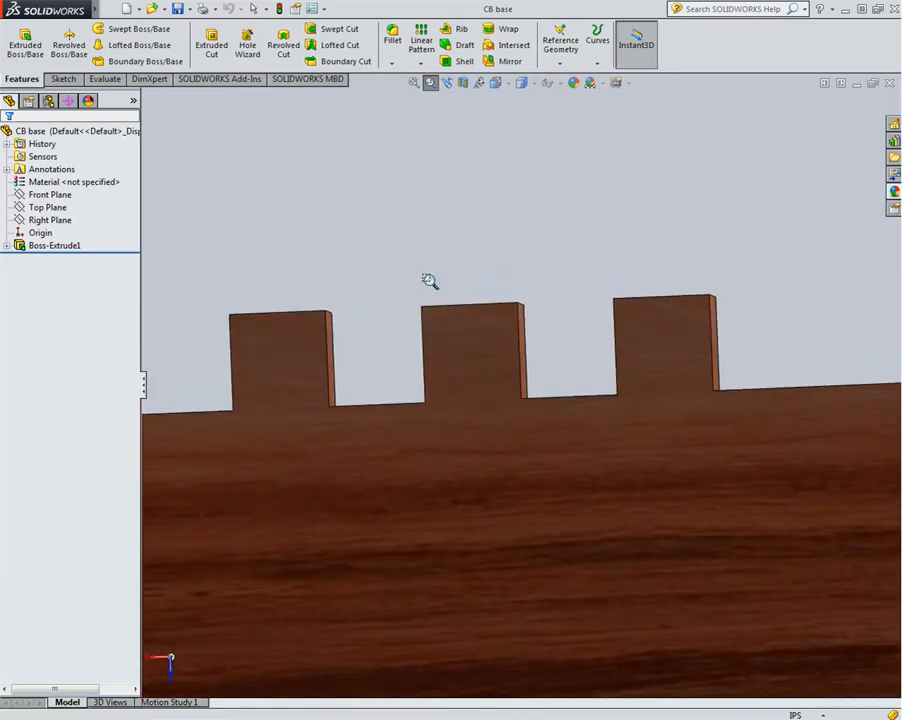
pyautogui.scroll(-1, 535, 446)
pyautogui.scroll(2, 538, 446)
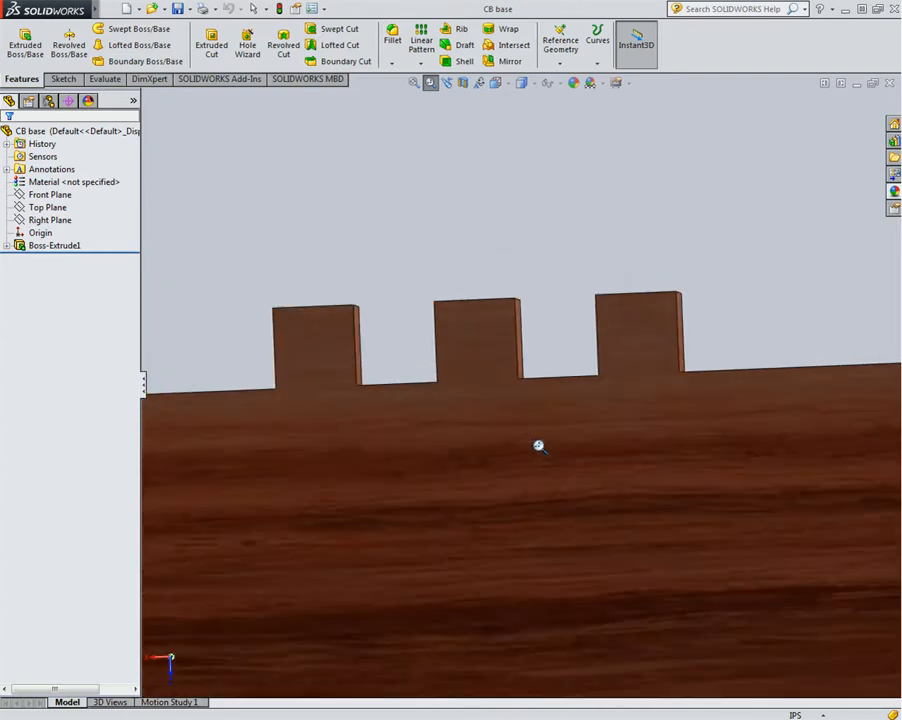
pyautogui.scroll(5, 538, 446)
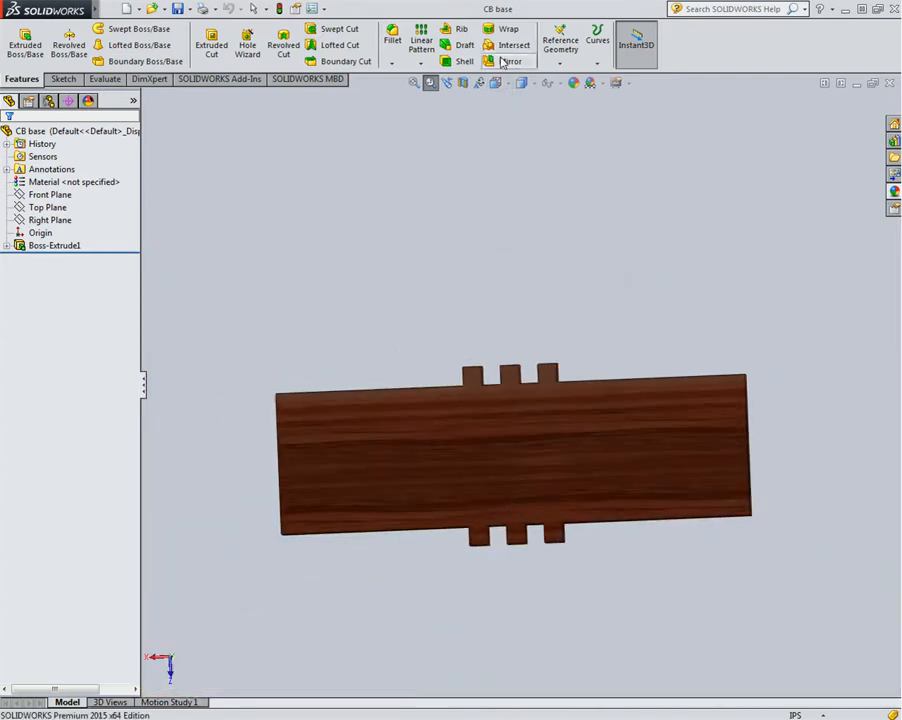
pyautogui.click(446, 84)
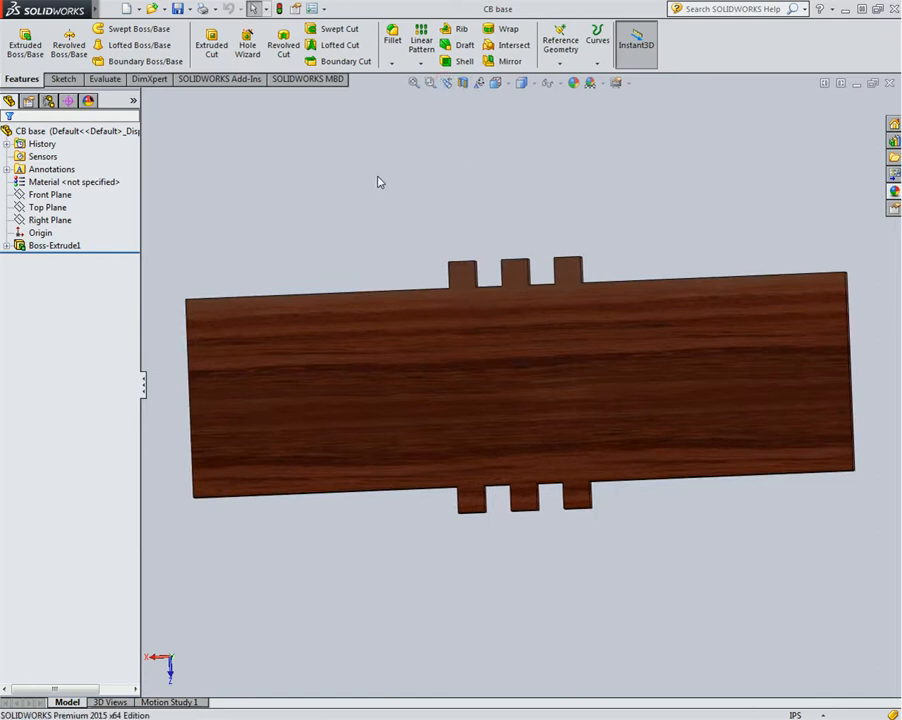
# - View the base from the left, front, right and bottom standard orientations
pyautogui.click(504, 86)
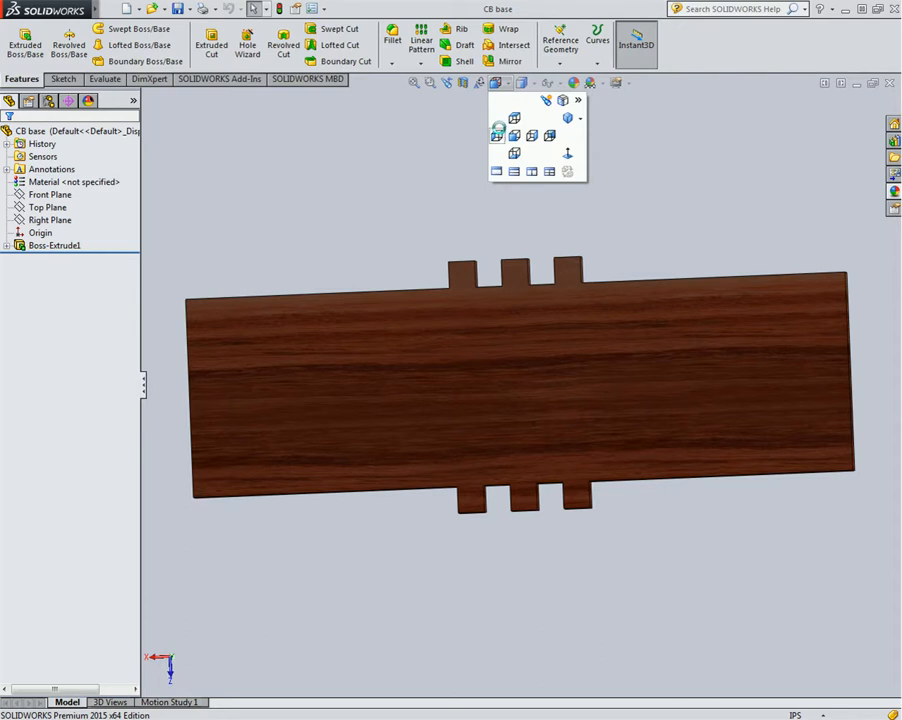
pyautogui.click(497, 135)
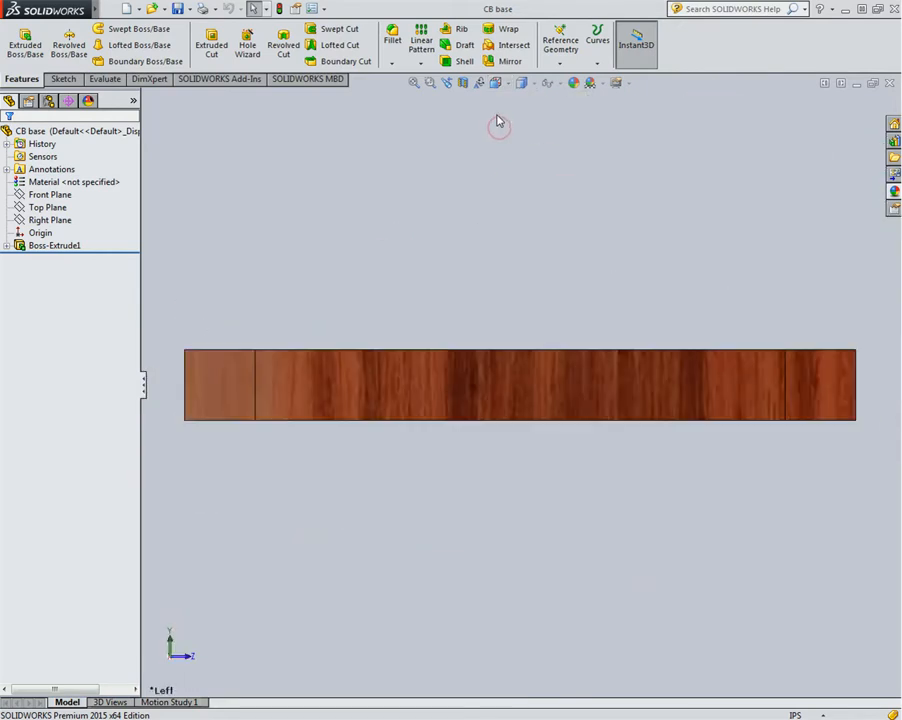
pyautogui.click(505, 88)
pyautogui.click(509, 138)
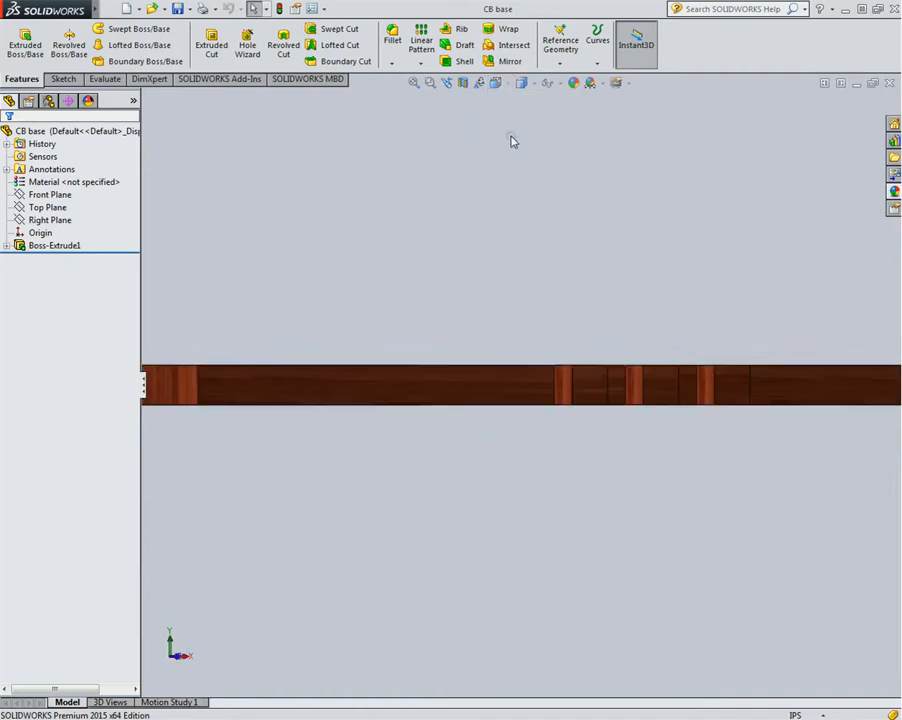
pyautogui.click(505, 90)
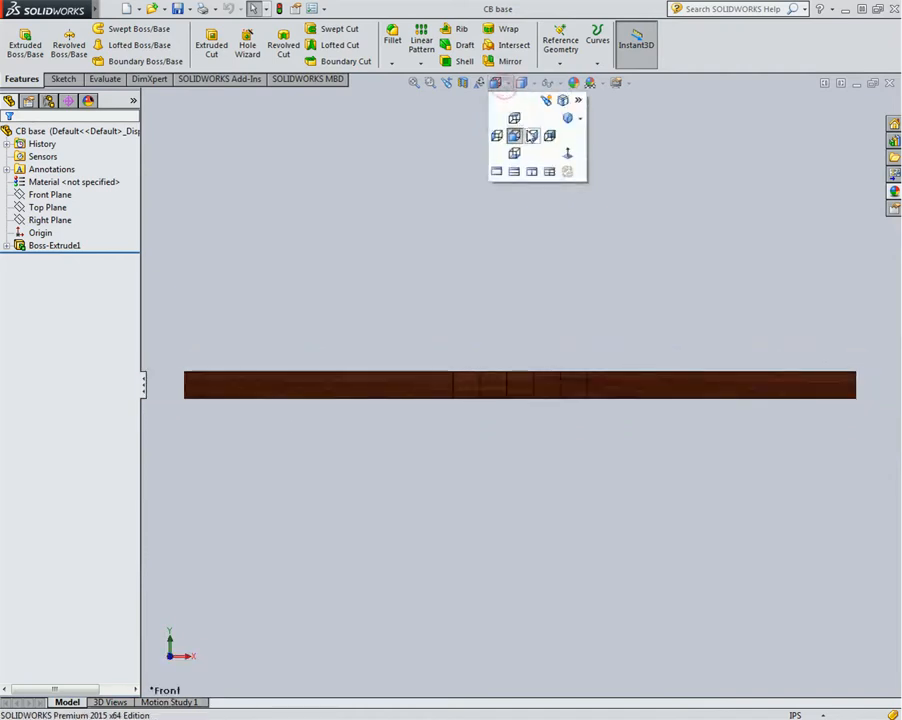
pyautogui.click(529, 136)
pyautogui.click(505, 90)
pyautogui.click(517, 152)
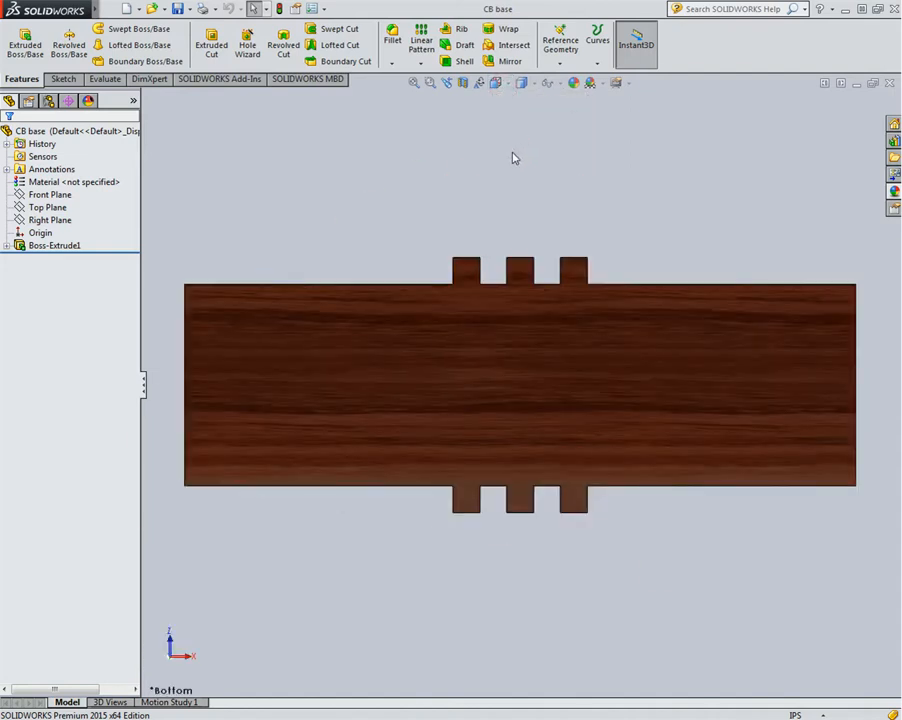
# - Compare the hidden lines removed, shaded and hidden lines visible display styles, and return to shaded with edges
pyautogui.click(533, 88)
pyautogui.click(526, 132)
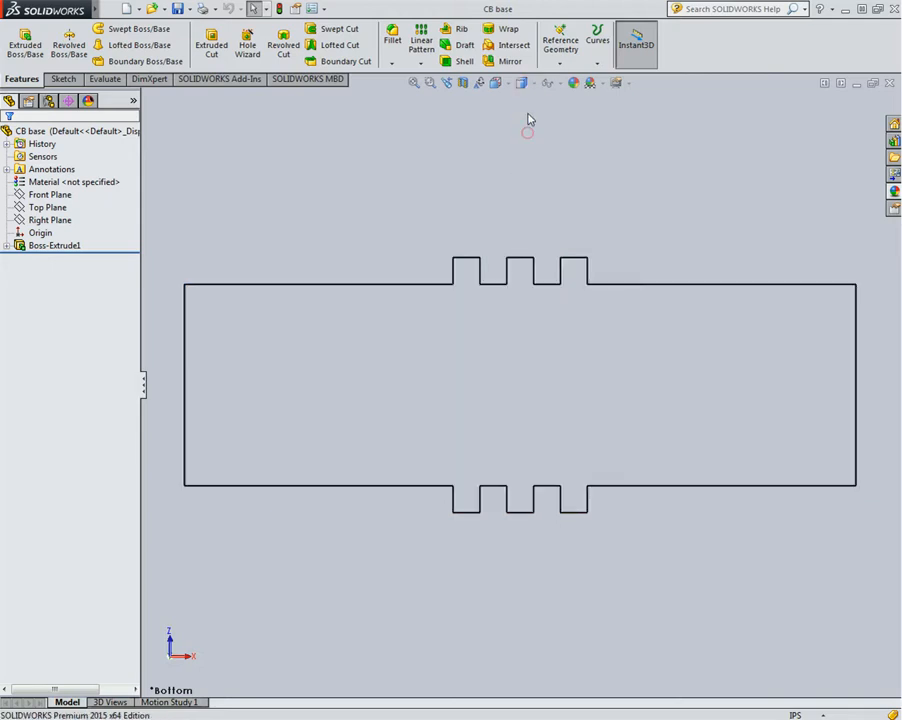
pyautogui.click(532, 83)
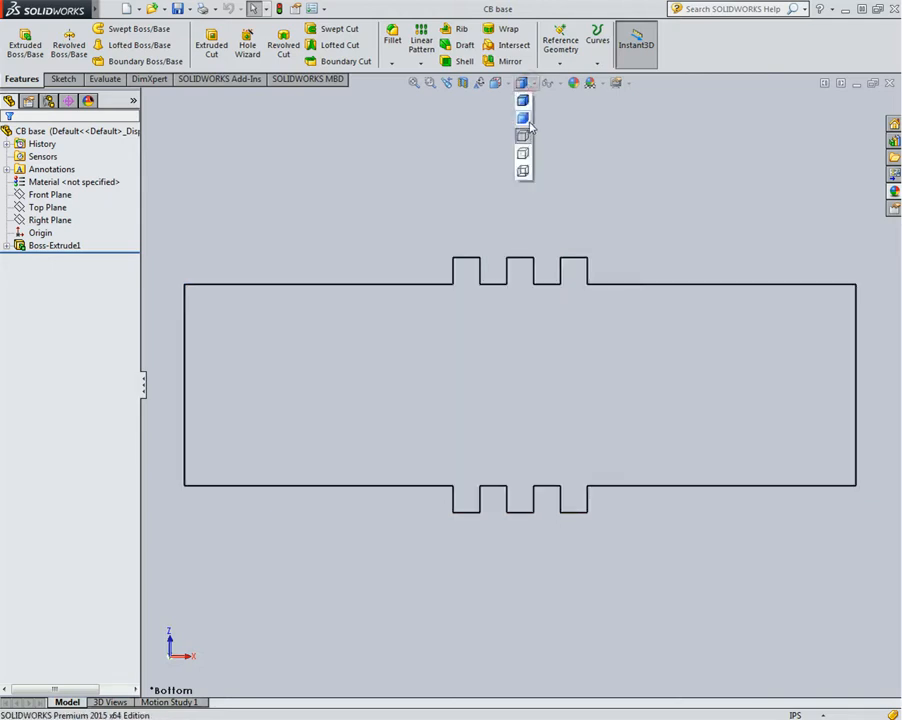
pyautogui.click(524, 119)
pyautogui.click(531, 85)
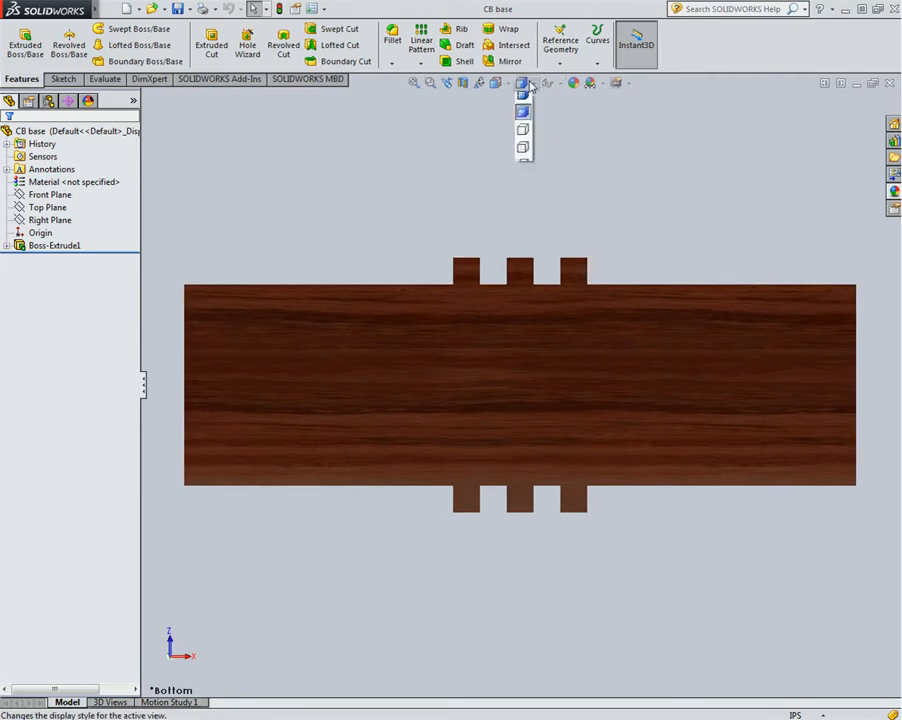
pyautogui.click(523, 151)
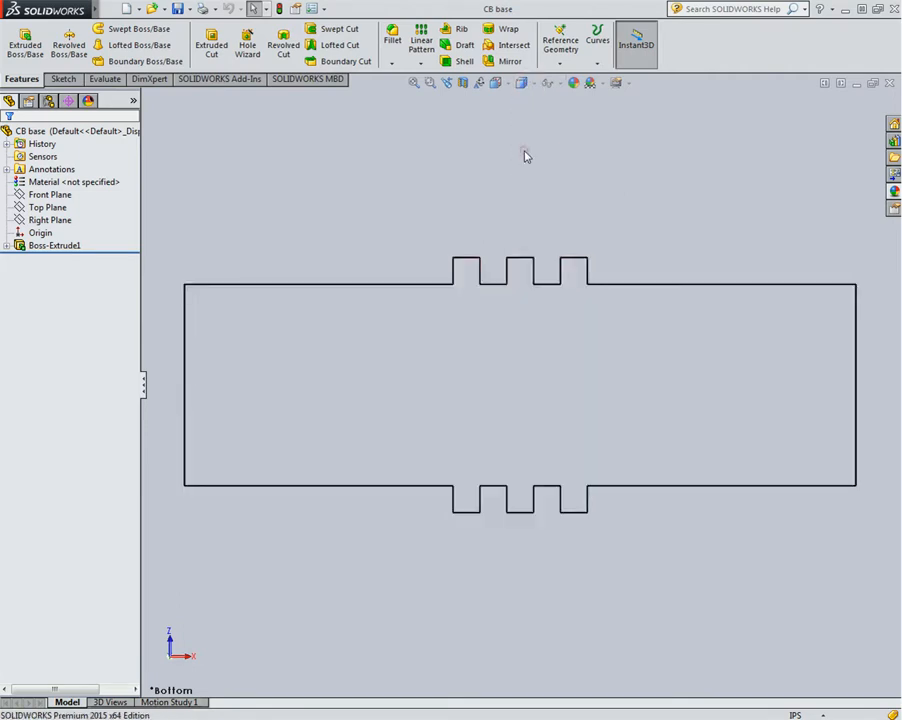
pyautogui.click(522, 84)
pyautogui.click(527, 100)
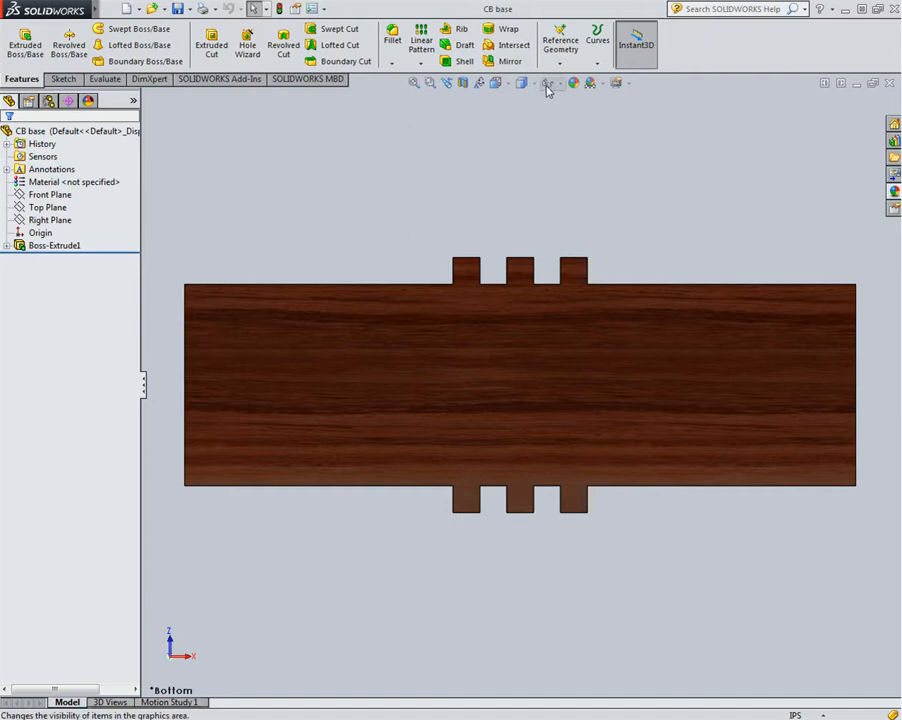
# - Preview a section view of the base cut at the Front Plane from an angle, and cancel it
pyautogui.click(555, 88)
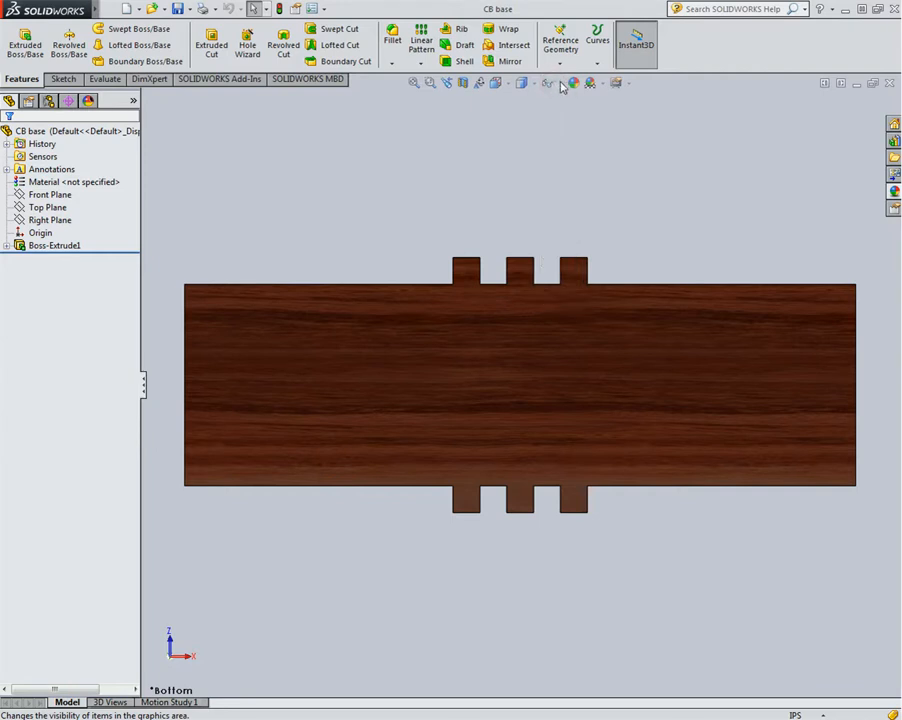
pyautogui.click(464, 84)
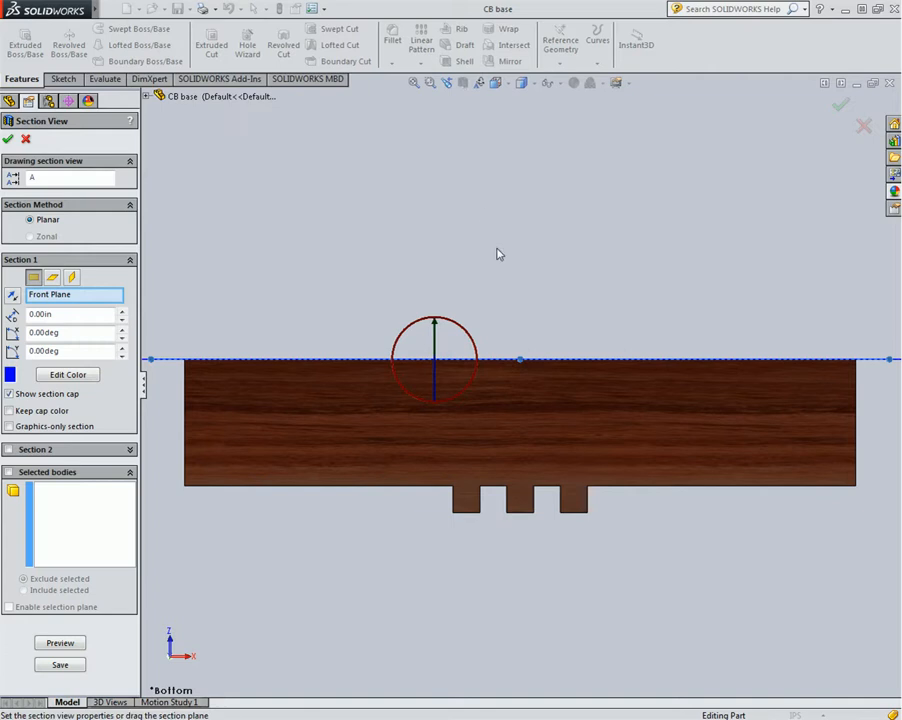
pyautogui.moveTo(517, 282); pyautogui.dragTo(513, 439, button='middle')
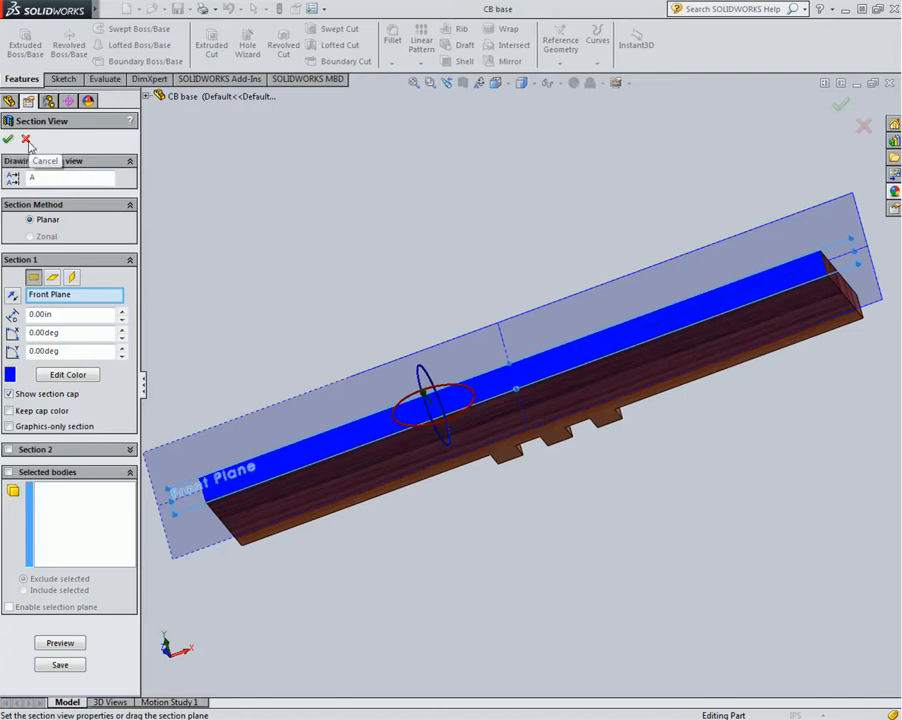
pyautogui.click(864, 130)
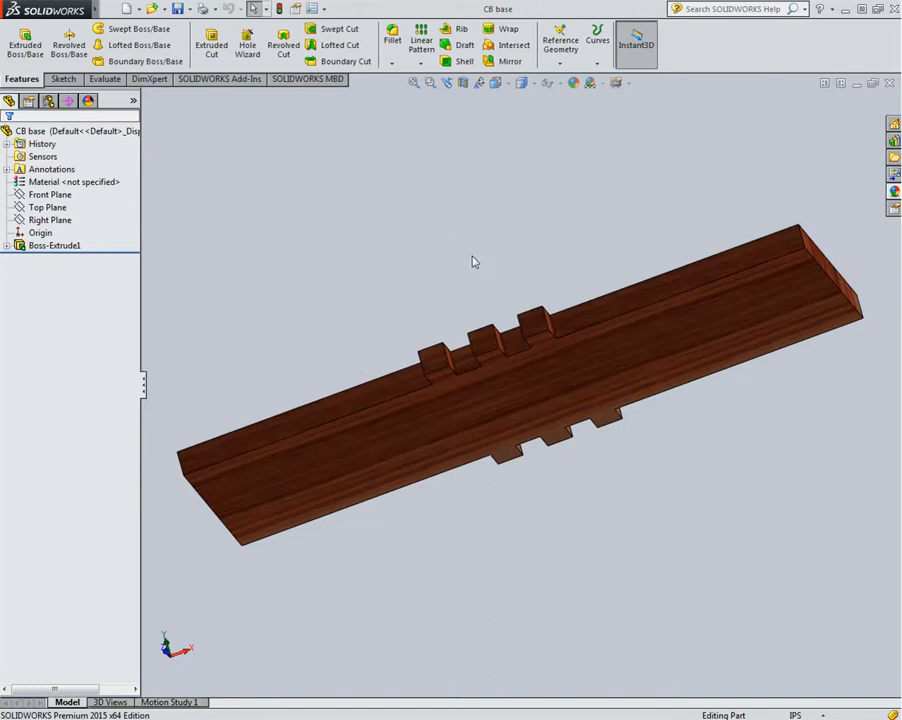
# - Restore the previous bottom view and turn on dynamic annotation views
pyautogui.click(449, 86)
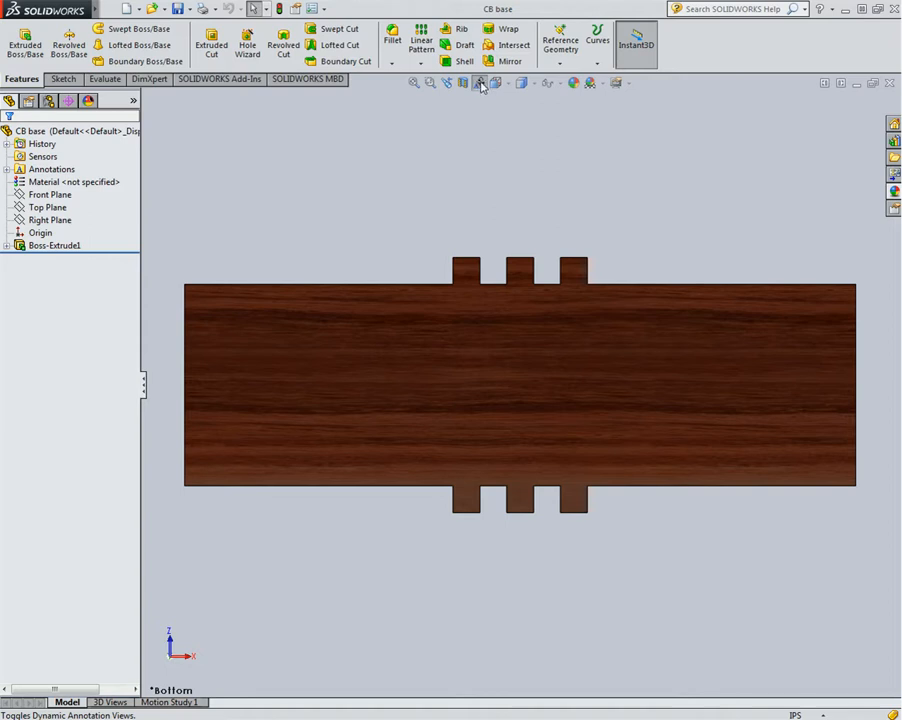
pyautogui.click(481, 86)
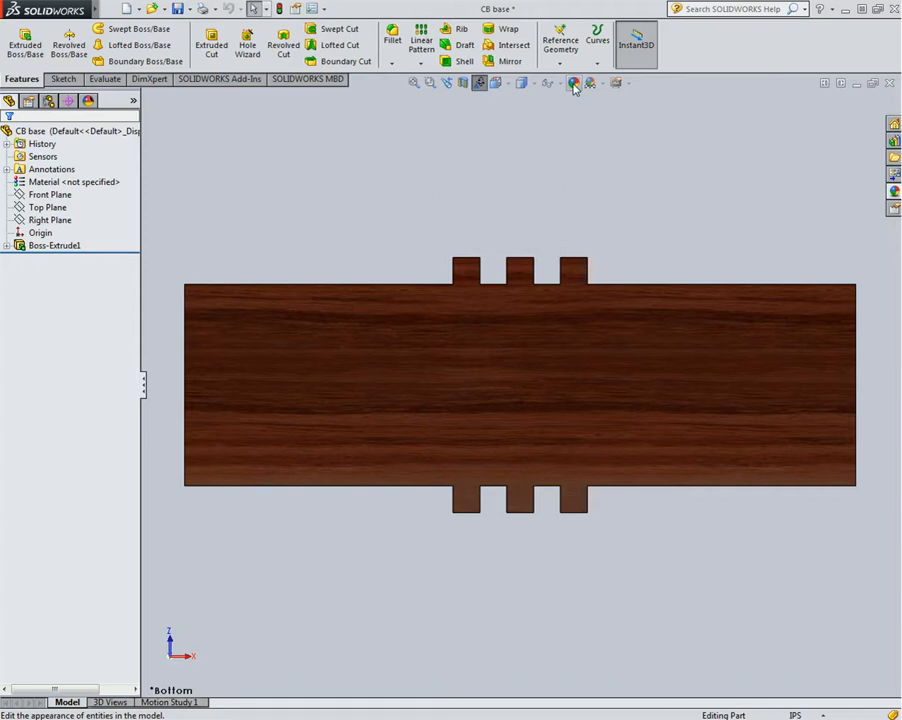
# - Browse the appearance library categories for the base, and leave appearance editing without changing anything
pyautogui.click(574, 84)
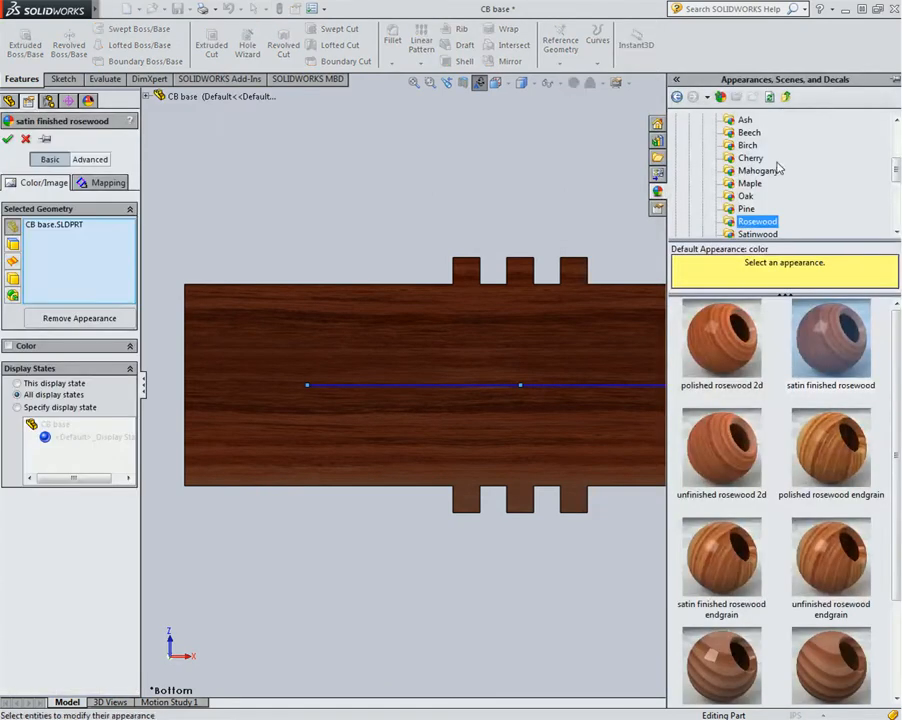
pyautogui.scroll(1, 783, 190)
pyautogui.scroll(1, 782, 190)
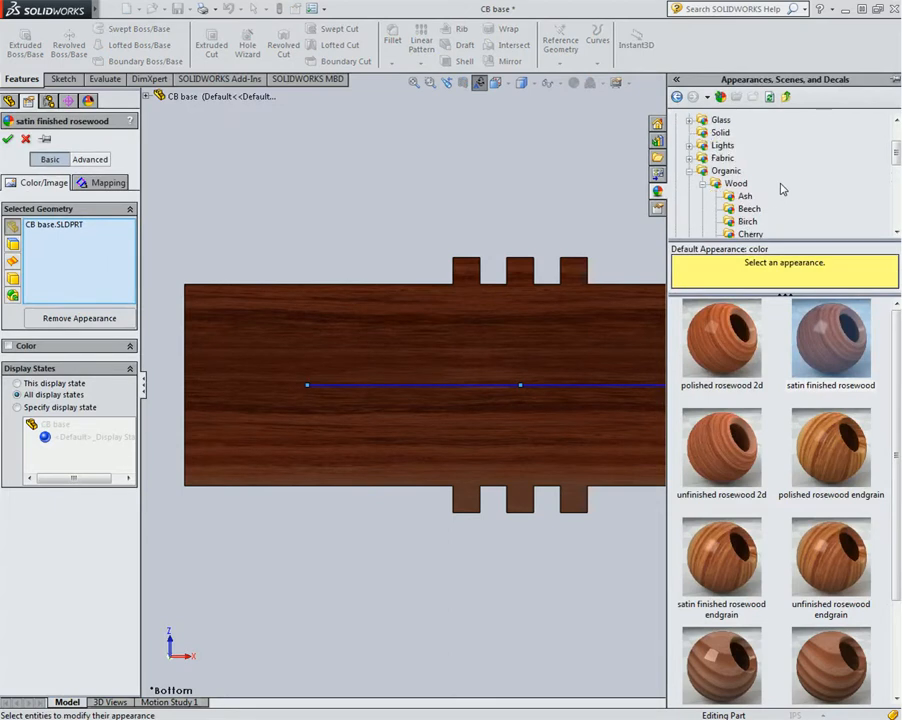
pyautogui.scroll(2, 783, 190)
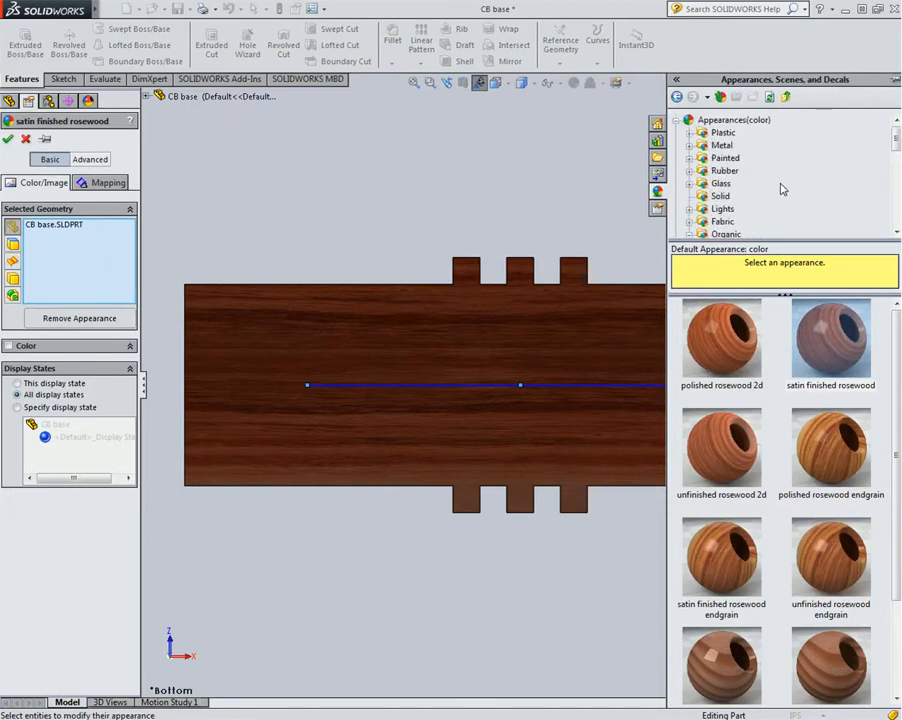
pyautogui.scroll(-2, 783, 190)
pyautogui.scroll(2, 783, 190)
pyautogui.scroll(-1, 782, 189)
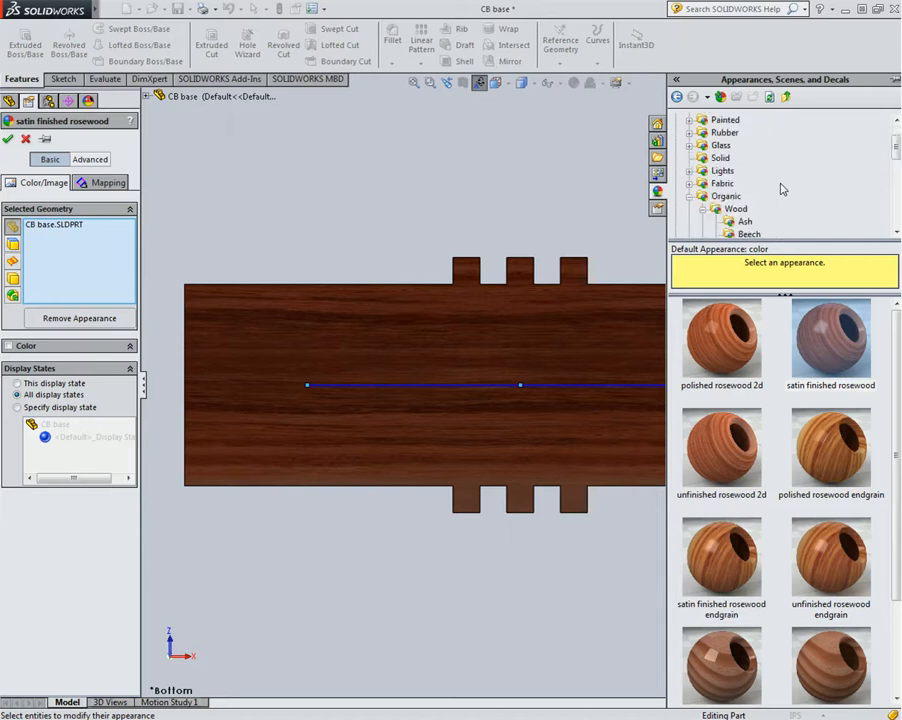
pyautogui.scroll(-1, 782, 189)
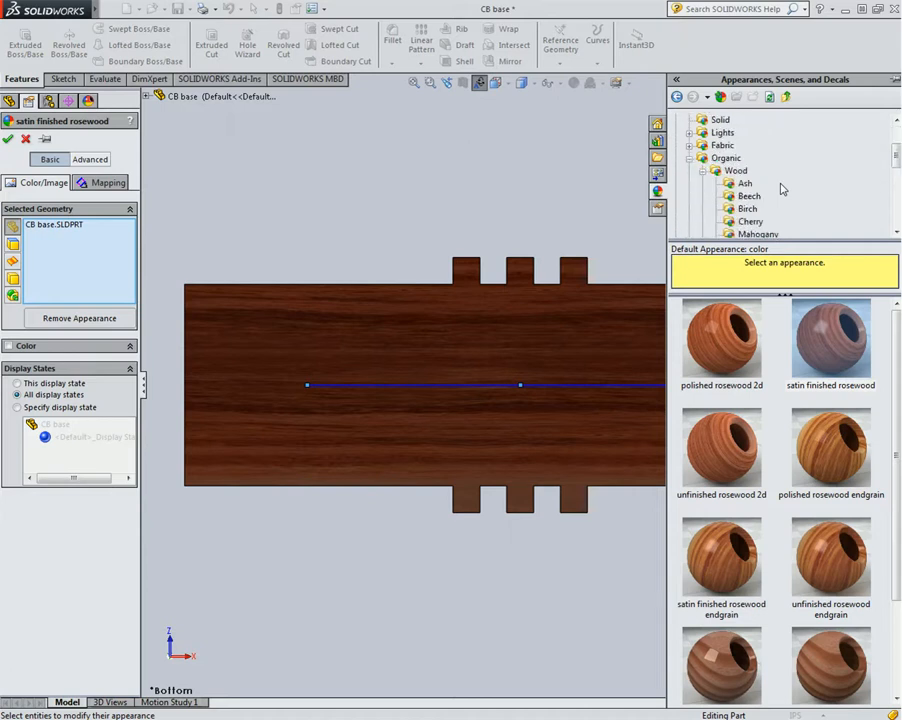
pyautogui.scroll(-8, 783, 190)
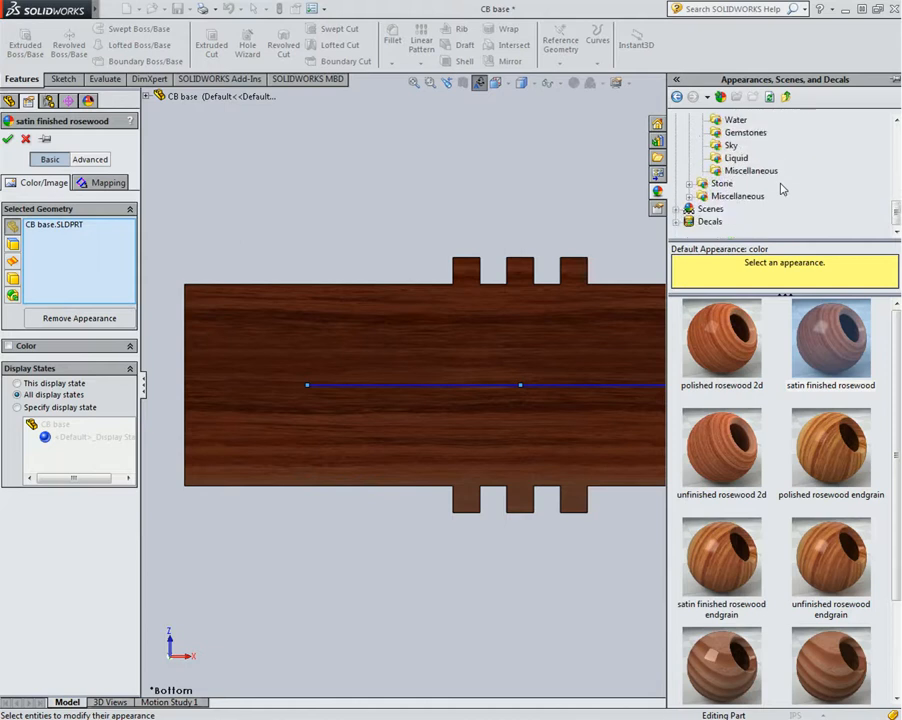
pyautogui.scroll(10, 782, 189)
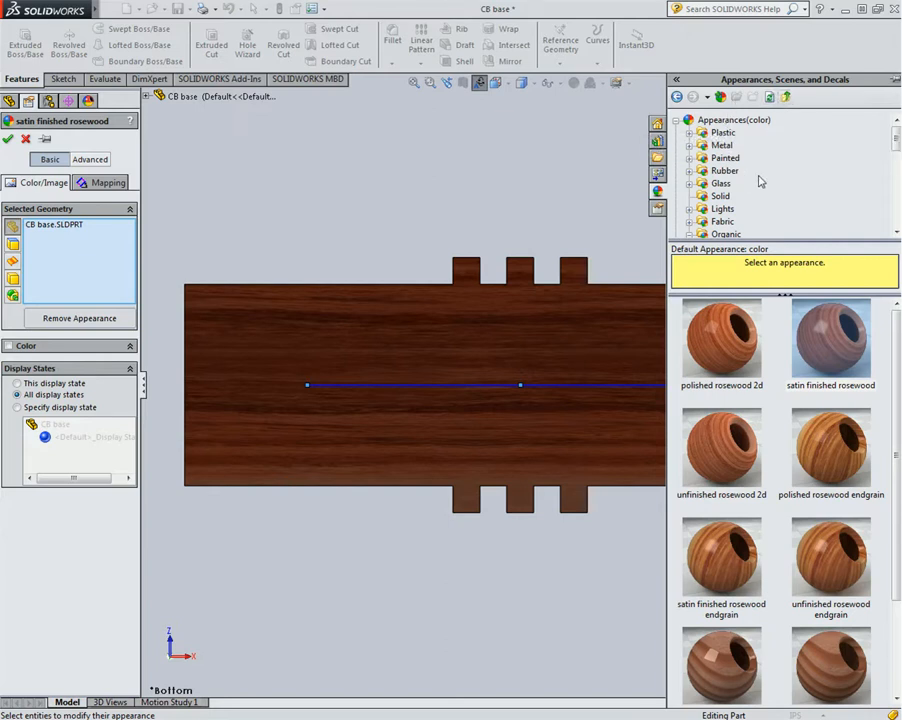
pyautogui.click(26, 140)
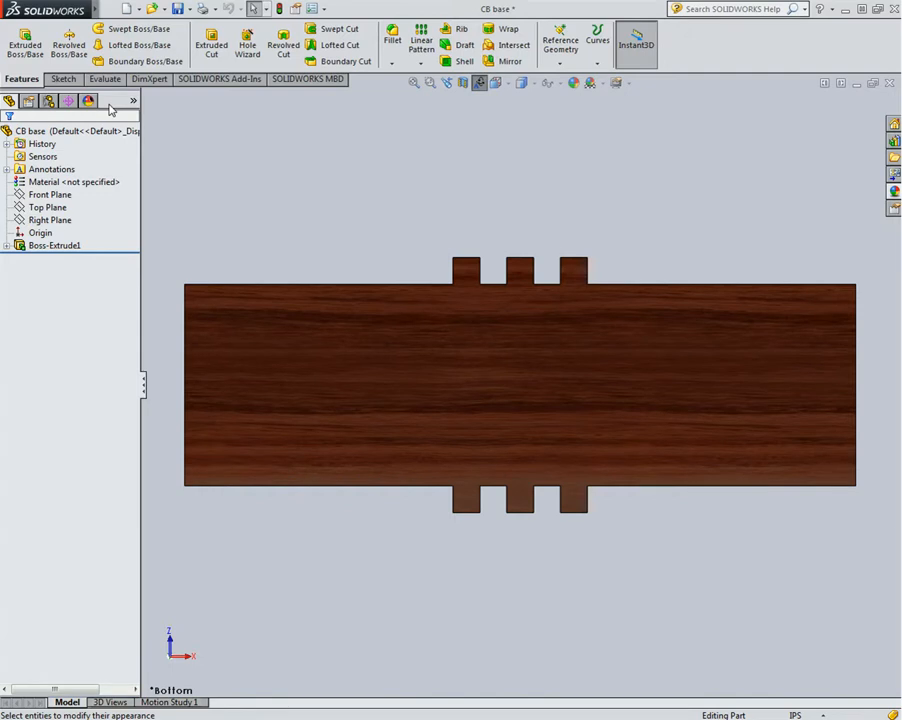
# - Expand Boss-Extrude1 in the feature tree to inspect Sketch2, and highlight the Top Plane on the angled part
pyautogui.click(7, 246)
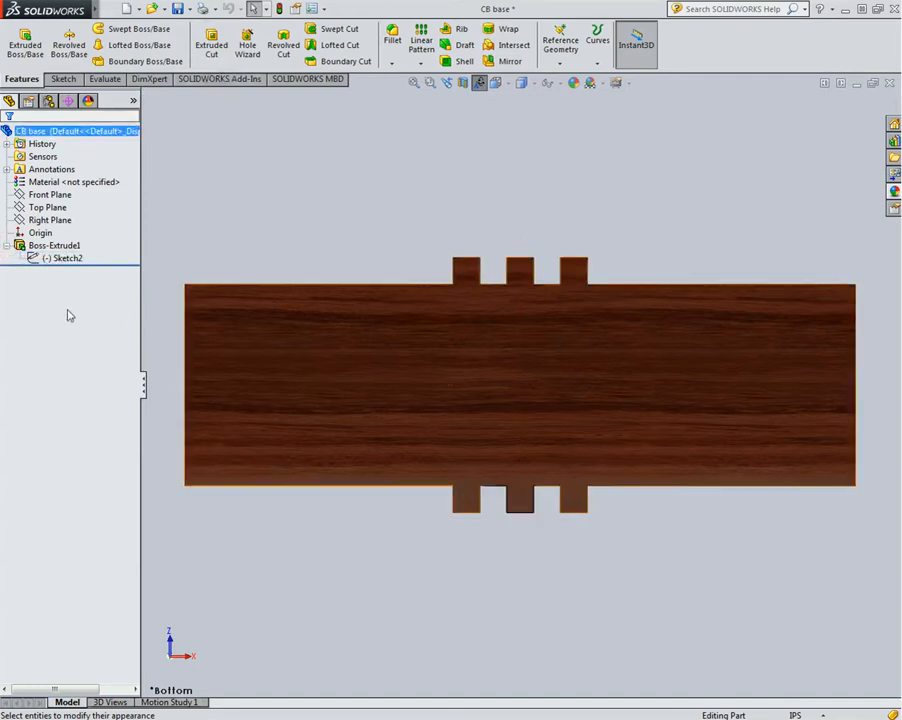
pyautogui.moveTo(322, 235); pyautogui.dragTo(292, 298, button='middle')
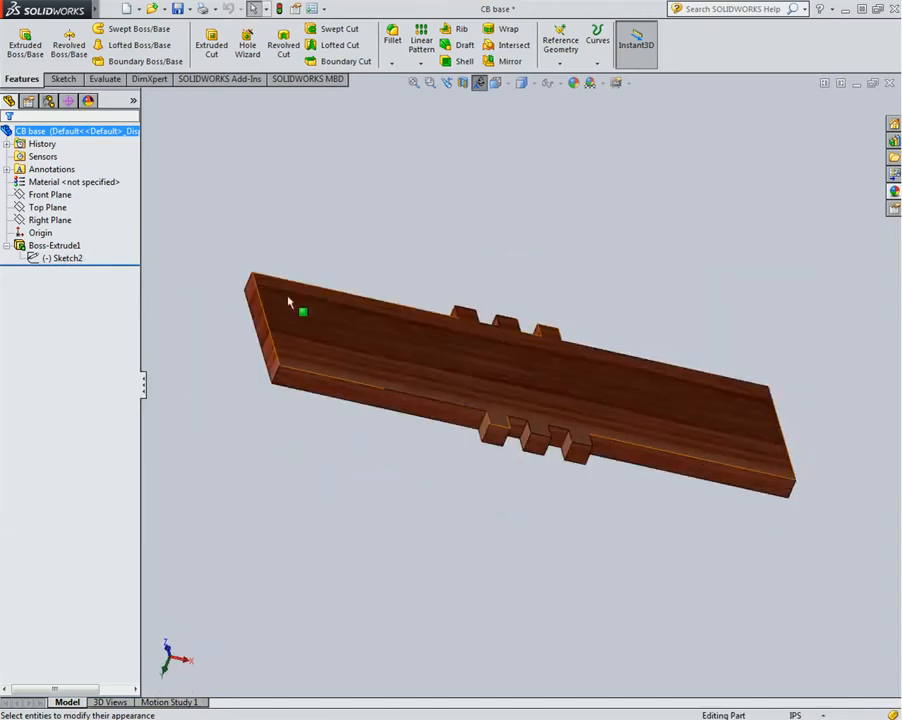
pyautogui.click(33, 259)
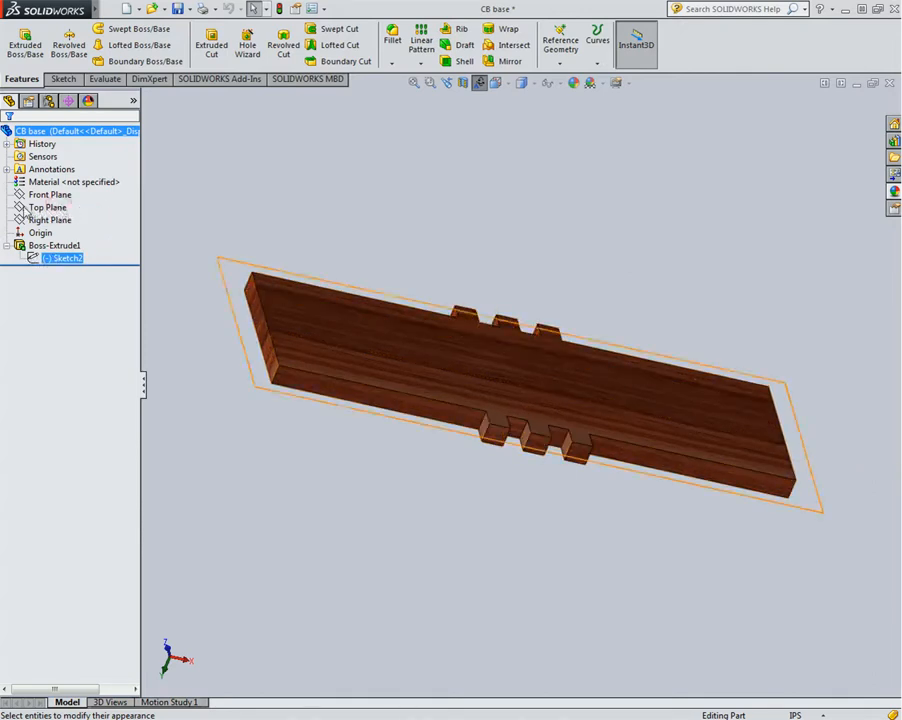
pyautogui.click(26, 209)
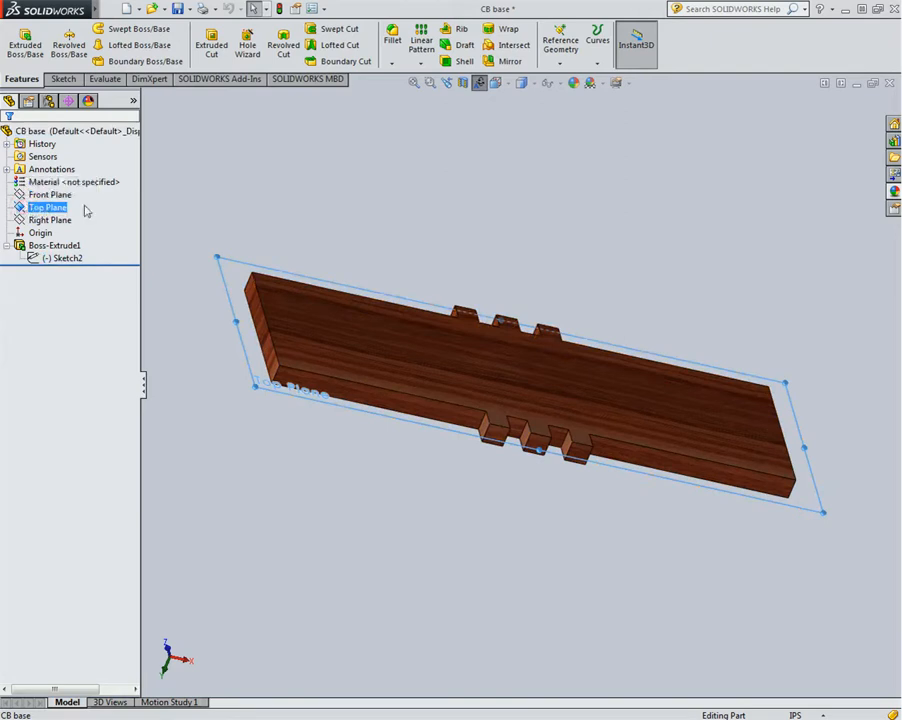